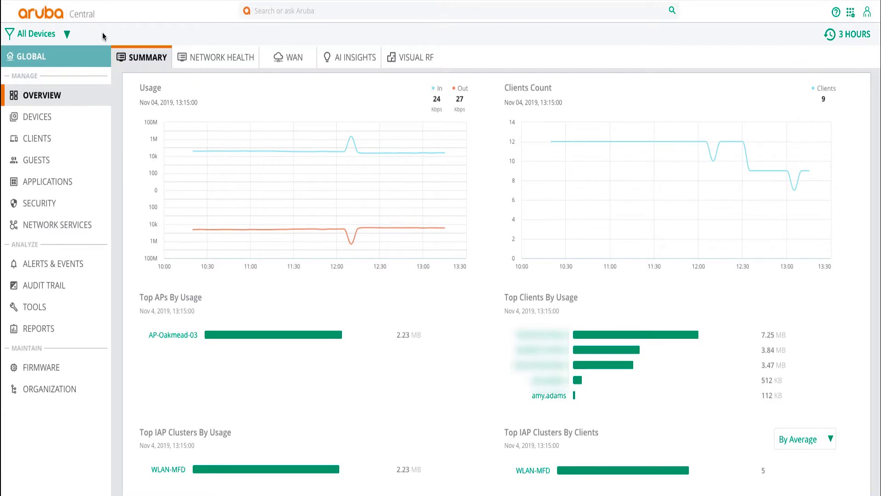
- Scope the view to the Branch group and show its access point firmware page
left_click(64, 35)
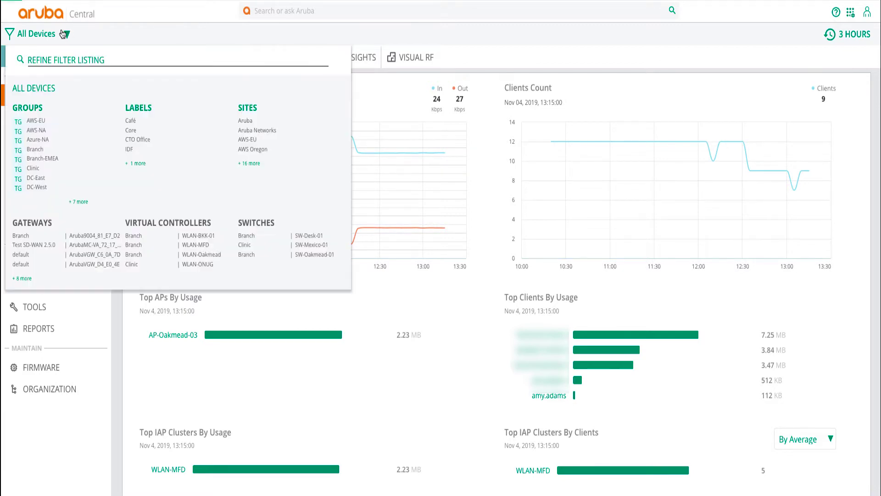
left_click(37, 149)
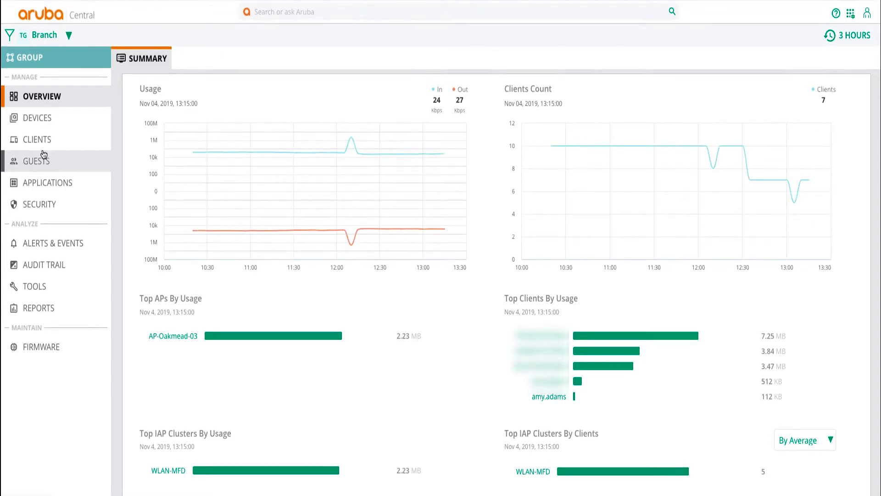
left_click(52, 345)
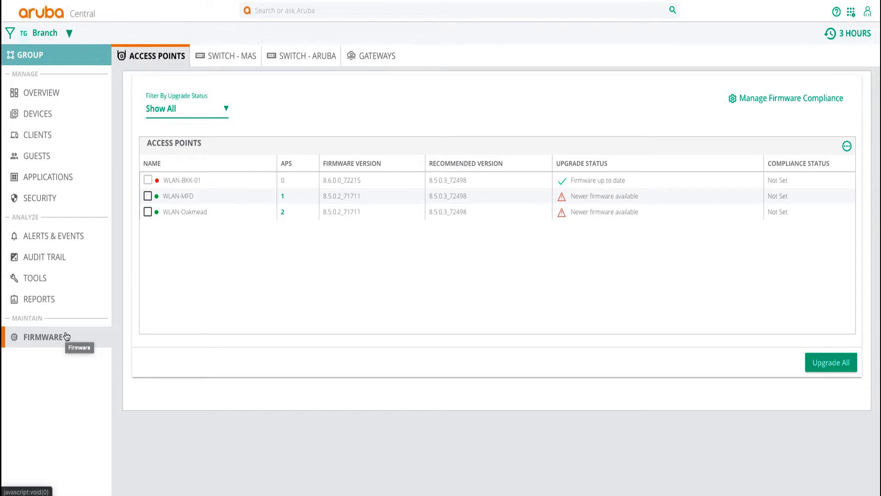
- Filter the firmware list to New Firmware Available and select WLAN-Oakmead
left_click(161, 109)
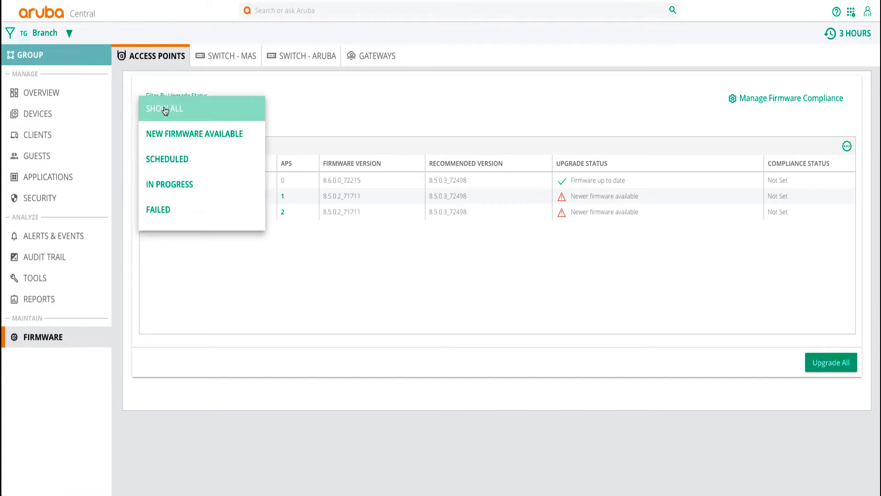
left_click(175, 137)
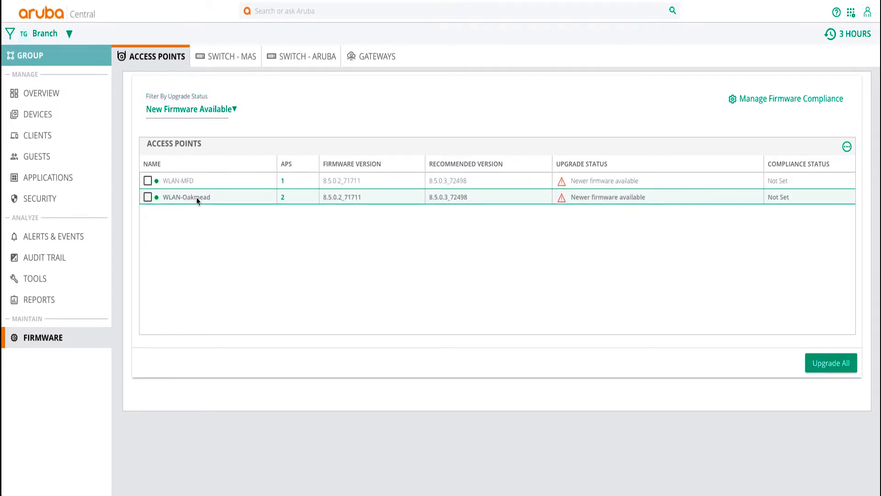
left_click(148, 197)
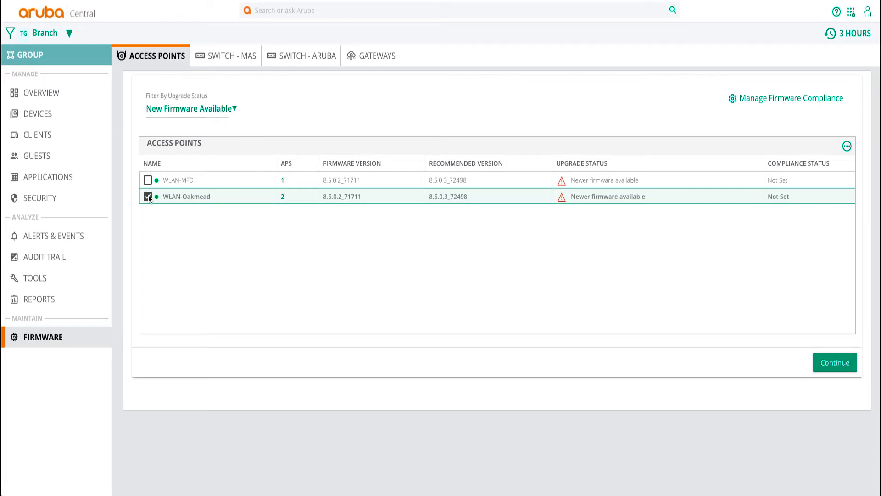
- Schedule WLAN-Oakmead's recommended firmware upgrade for the later date 11/7/2019
left_click(819, 362)
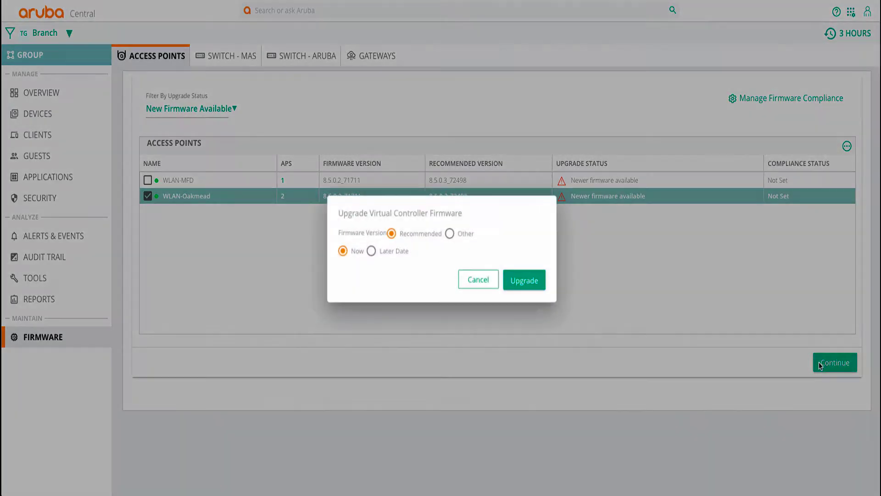
left_click(371, 250)
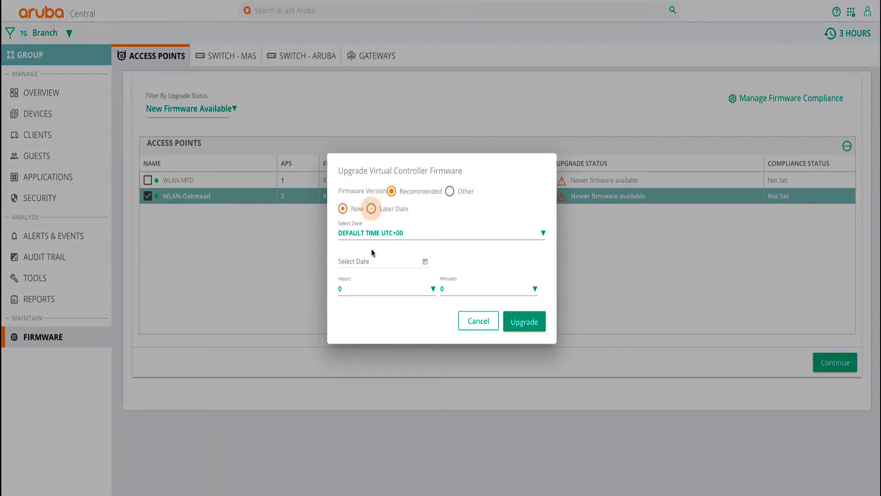
left_click(426, 264)
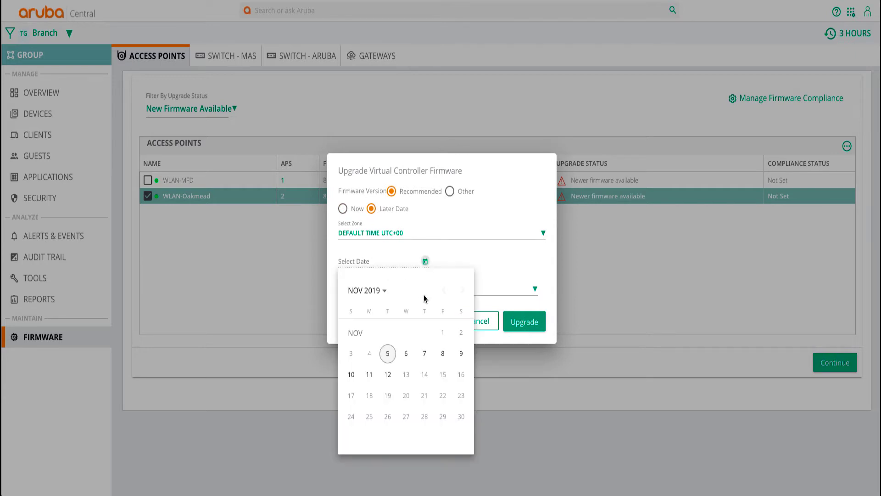
left_click(425, 352)
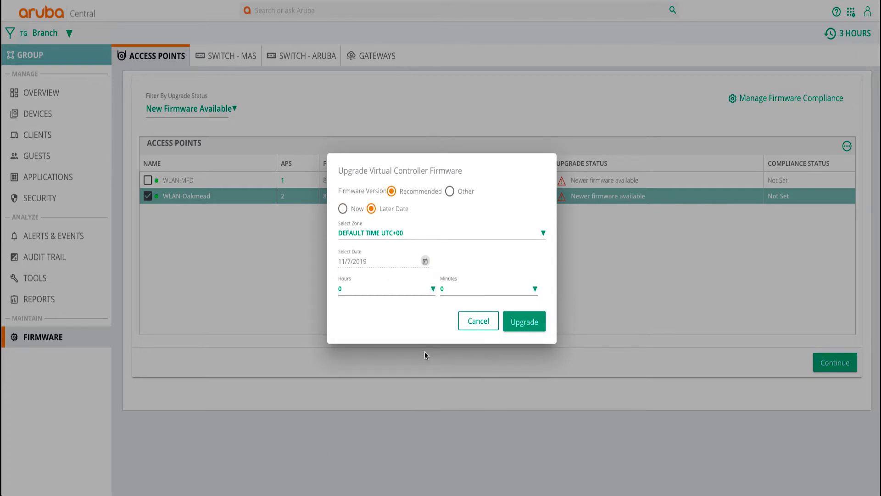
left_click(528, 328)
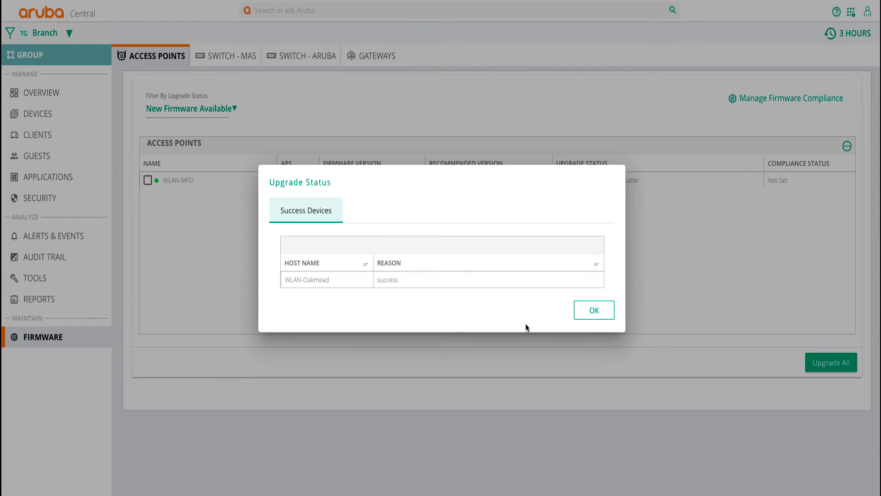
- Dismiss the upgrade summary, scope the view to WLAN-Oakmead and run Upgrade All on it
left_click(587, 316)
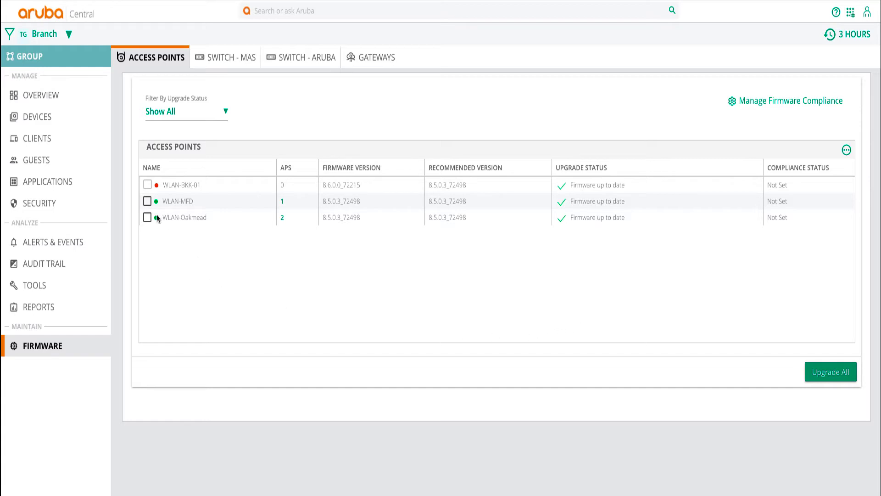
left_click(53, 33)
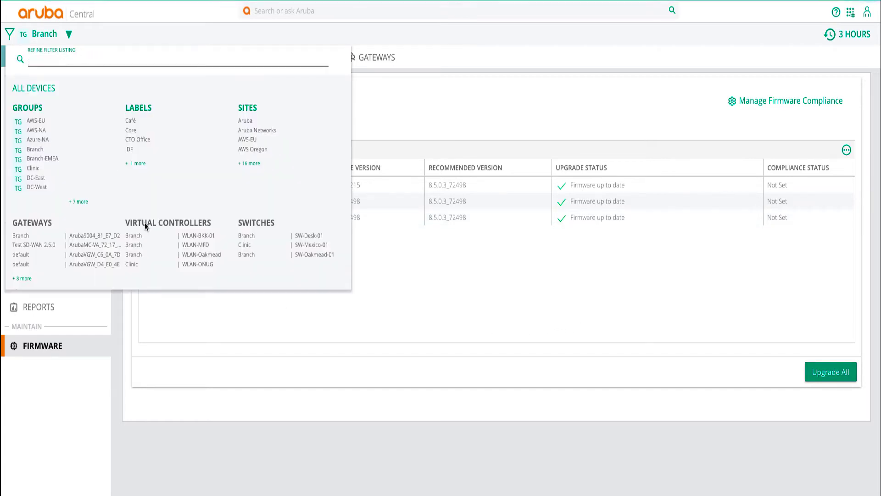
left_click(181, 254)
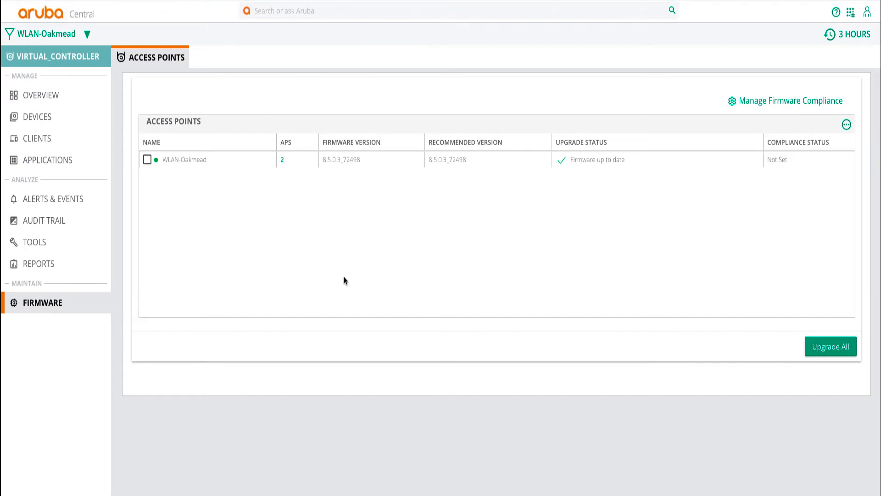
left_click(810, 349)
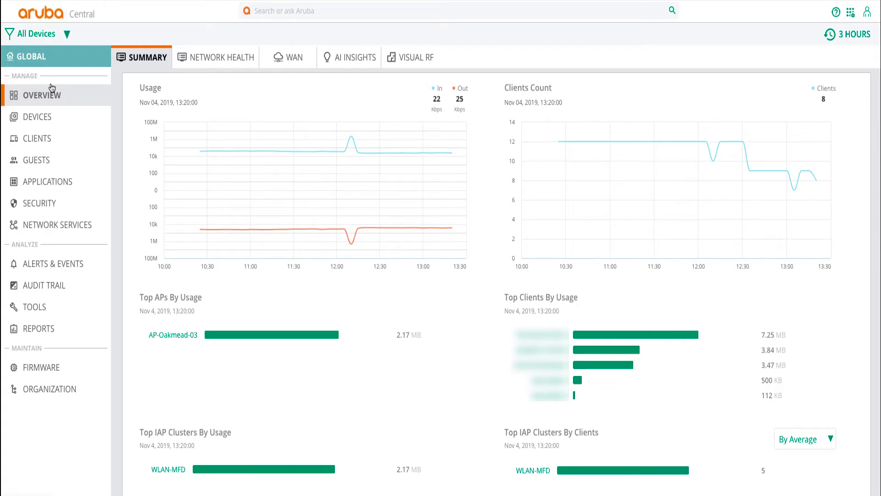
- Go to the Reports page, which shows 2 scheduled and 16 available reports
left_click(56, 327)
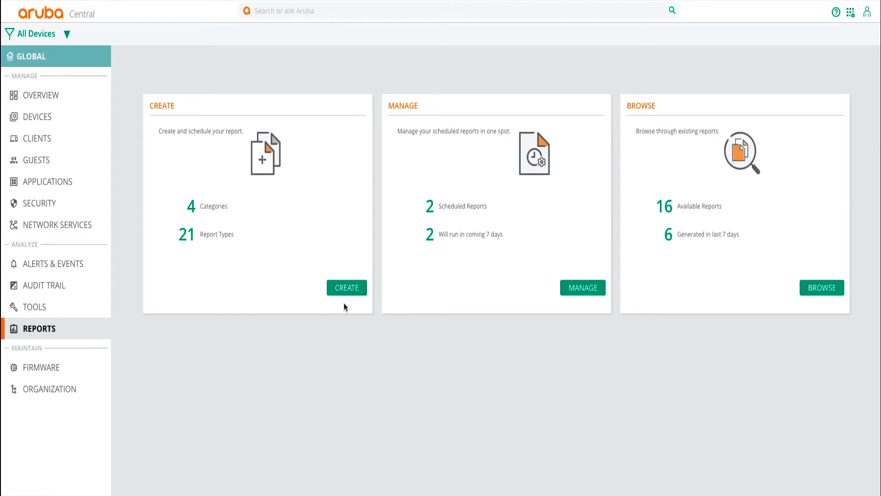
- Start a new report, preview the sample AppRF report, then choose Client Inventory as the type
left_click(344, 290)
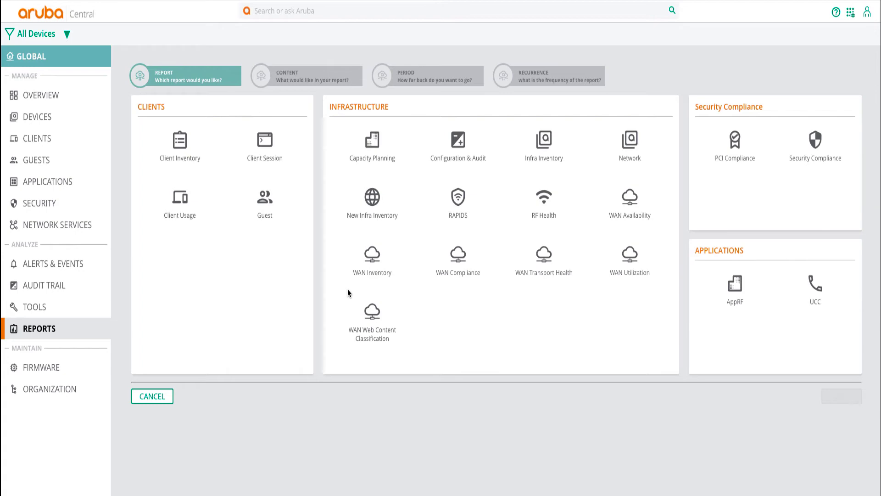
mouse_move(735, 289)
left_click(736, 312)
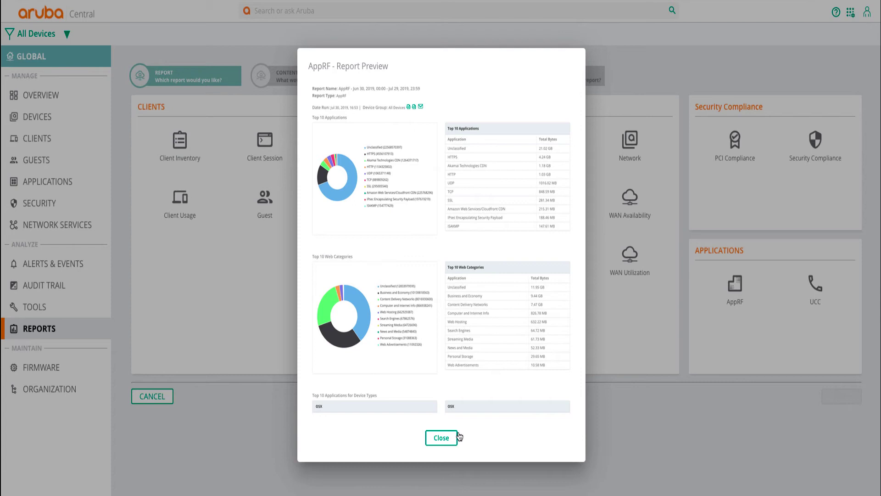
left_click(442, 437)
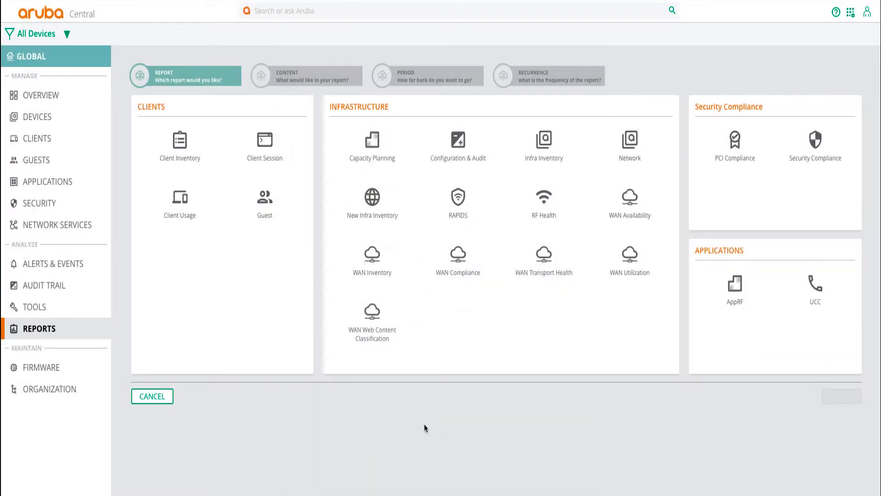
left_click(190, 139)
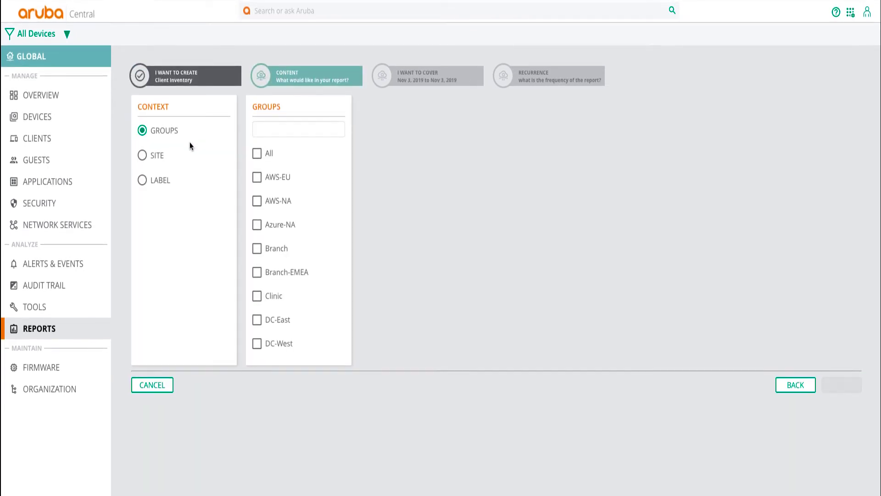
- Target the Client Inventory report at the Oakmead site and continue to the report period
left_click(160, 156)
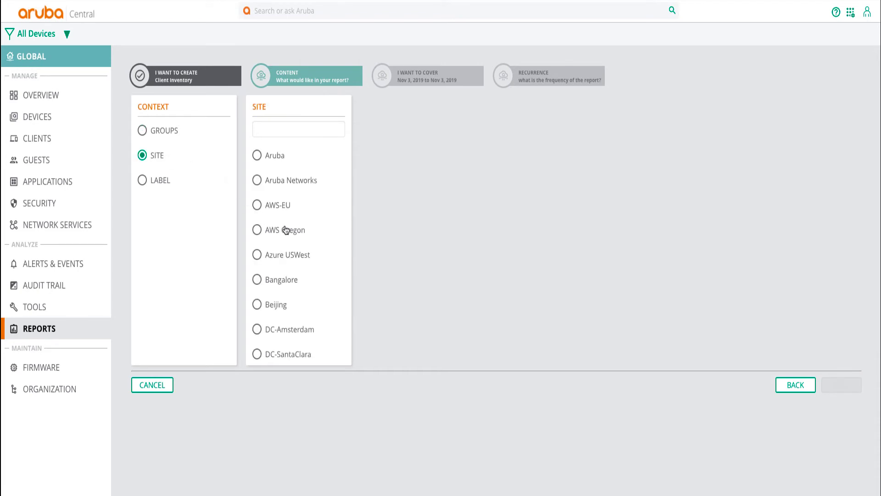
scroll(285, 231, "down", 3)
scroll(286, 230, "down", 3)
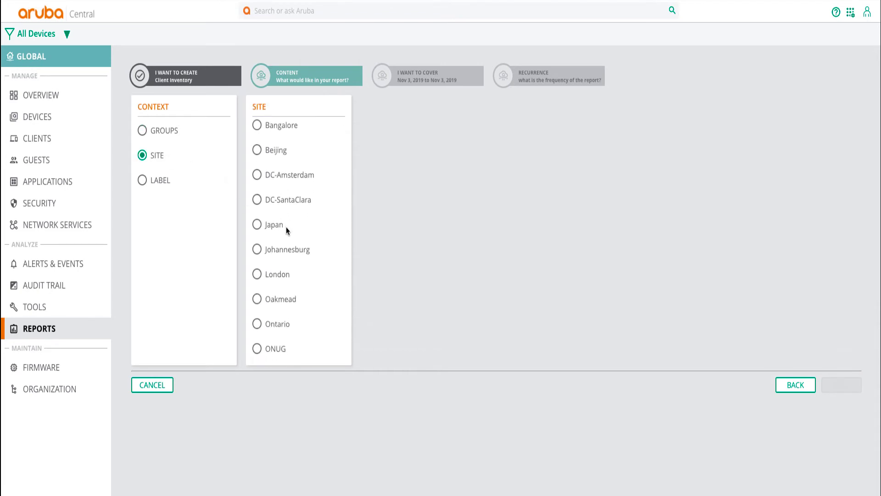
scroll(286, 230, "down", 4)
left_click(287, 210)
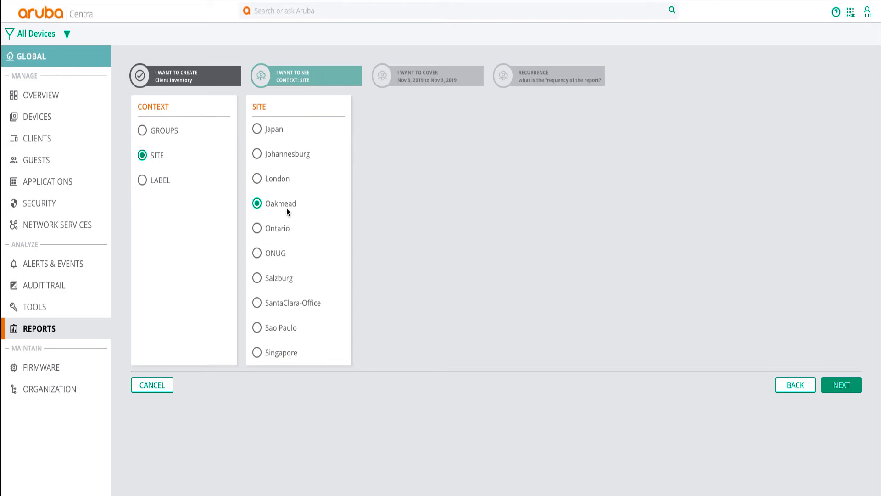
left_click(841, 384)
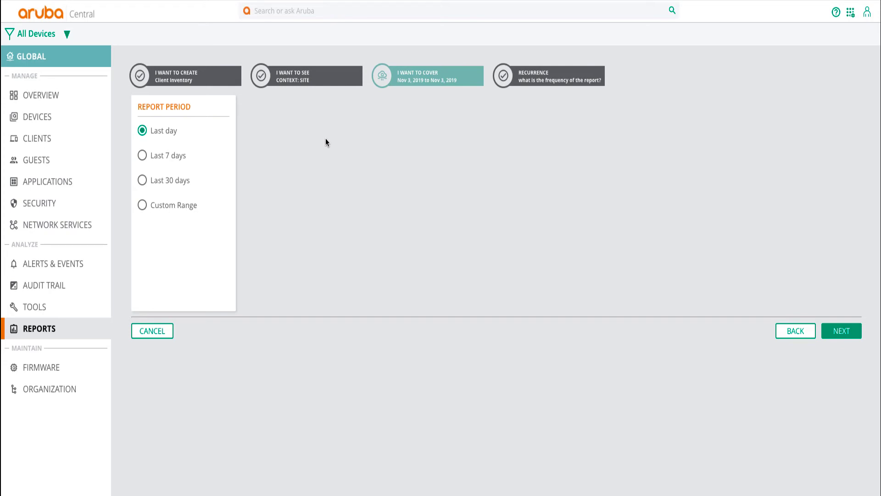
- Cover the last 7 days, run every day at 12:00 PM, and generate the report
left_click(170, 159)
left_click(834, 328)
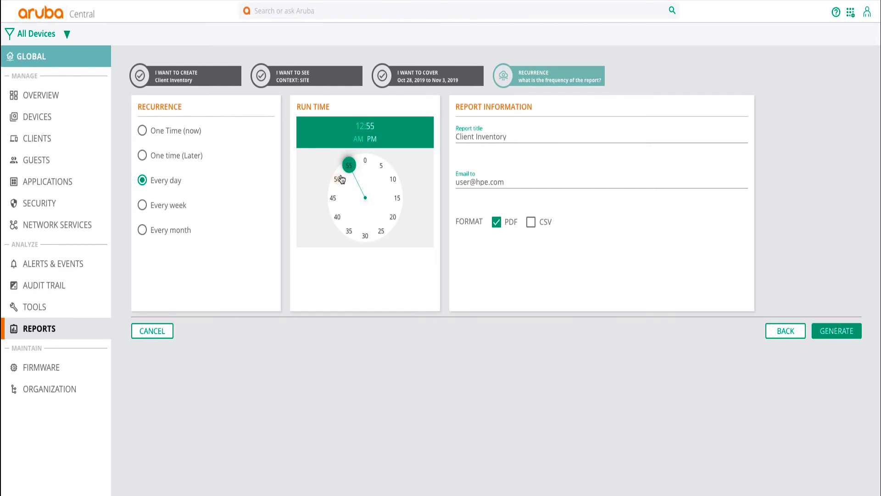
left_click(365, 162)
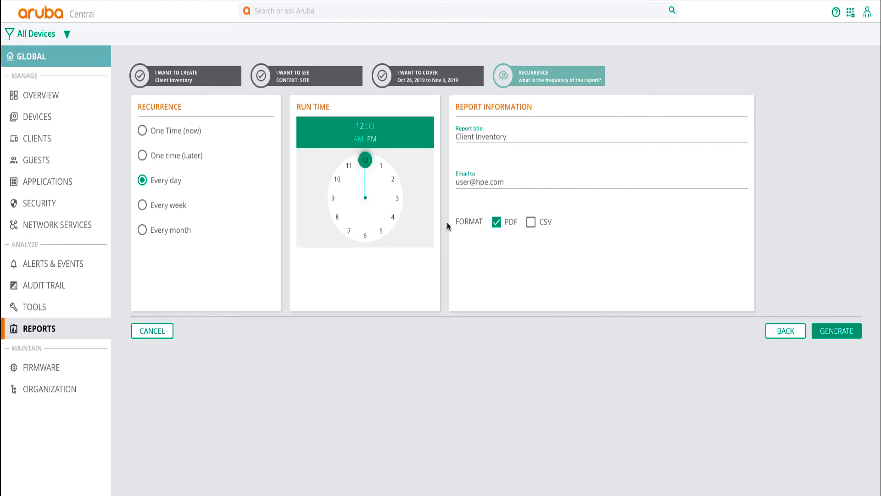
left_click(847, 331)
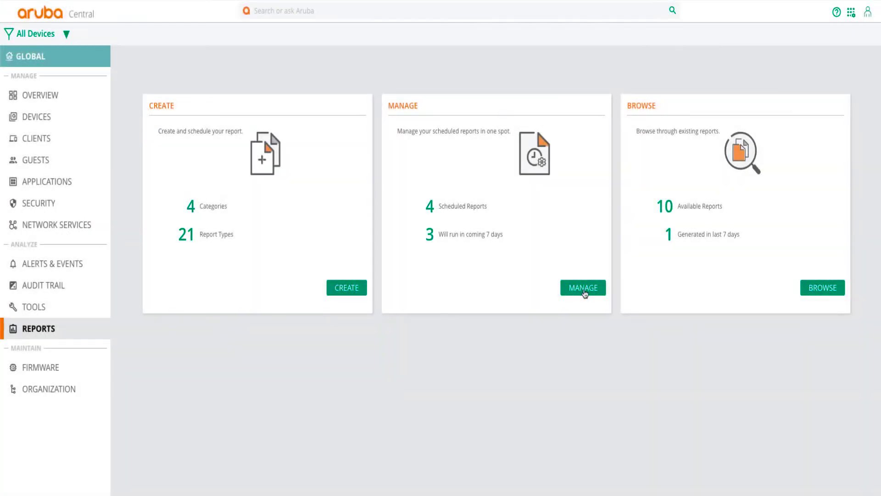
- Open the weekly Client Inventory scheduled report for editing, then cancel without saving changes
left_click(583, 288)
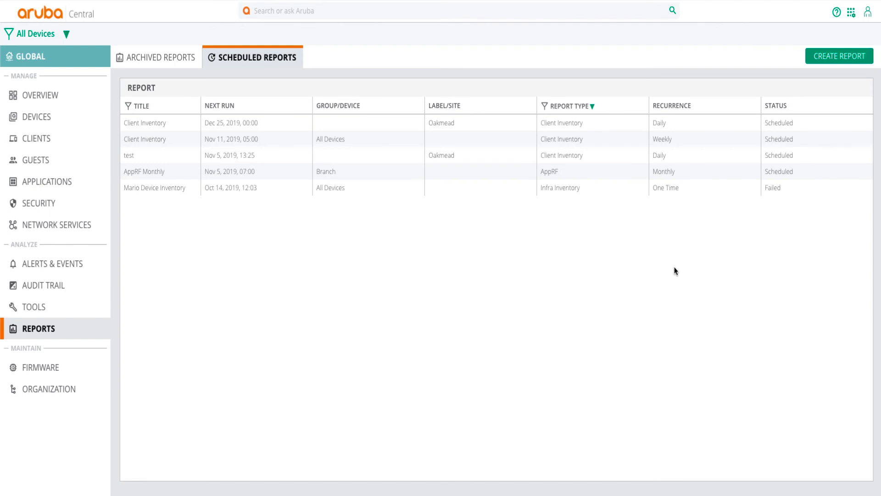
left_click(841, 139)
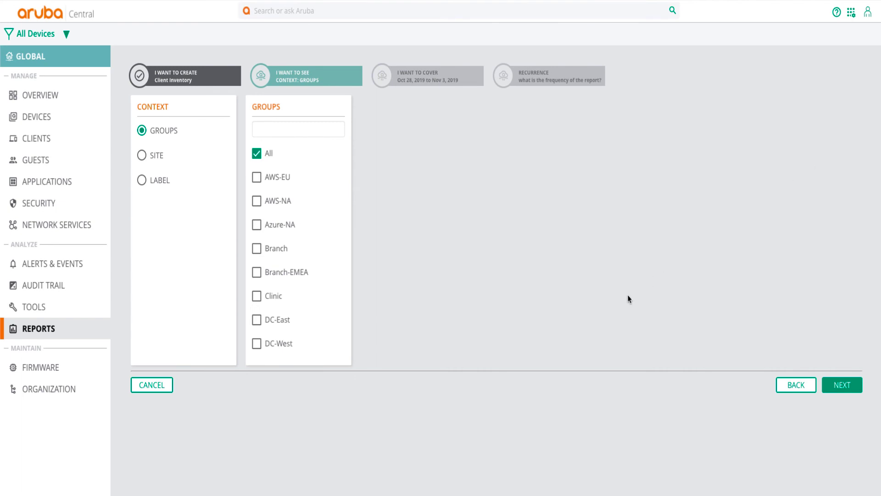
left_click(169, 388)
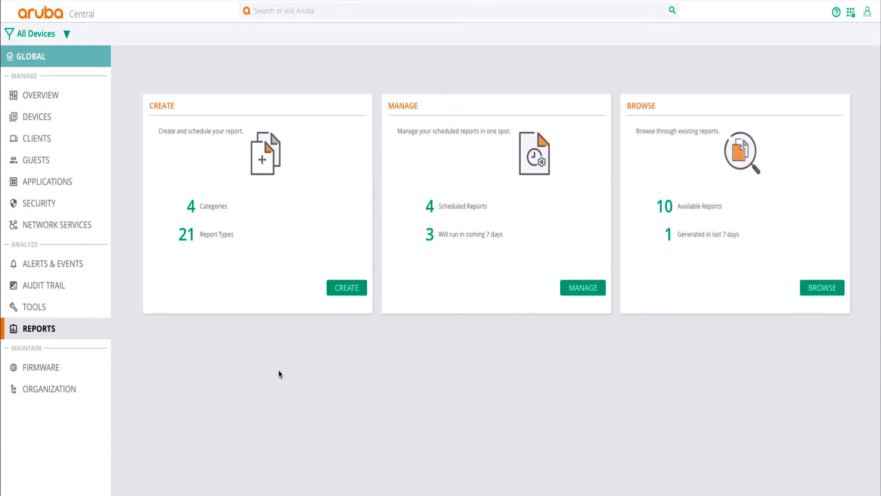
- Browse the Archived Reports table of 10 completed reports
left_click(816, 293)
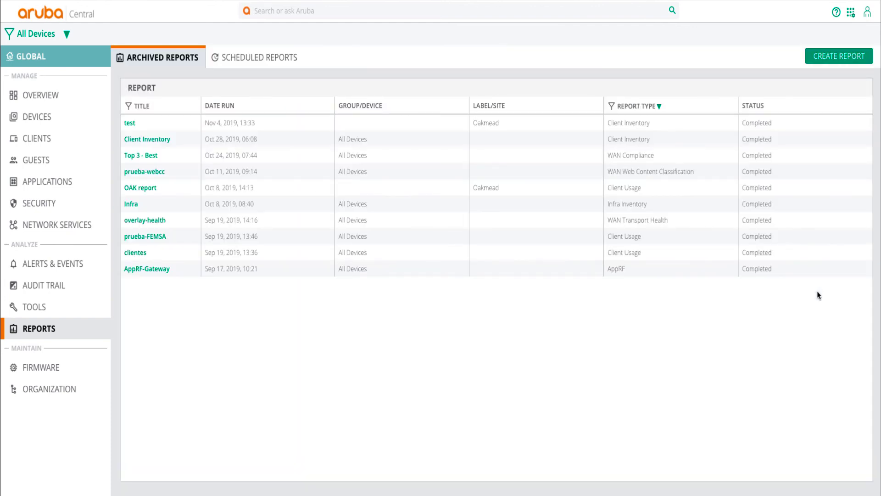
mouse_move(809, 271)
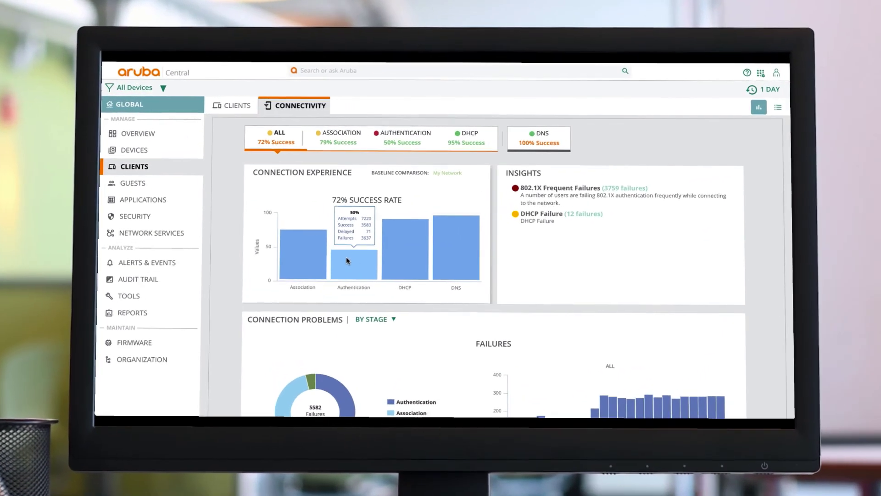
mouse_move(428, 239)
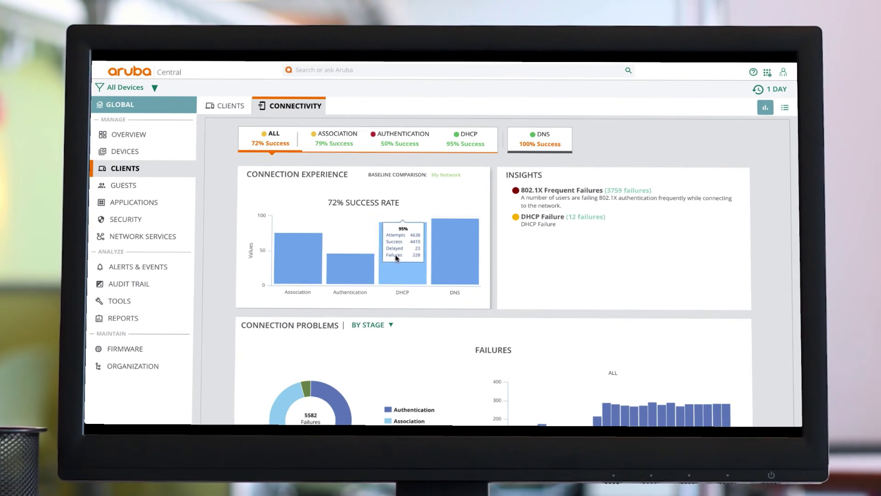
mouse_move(443, 256)
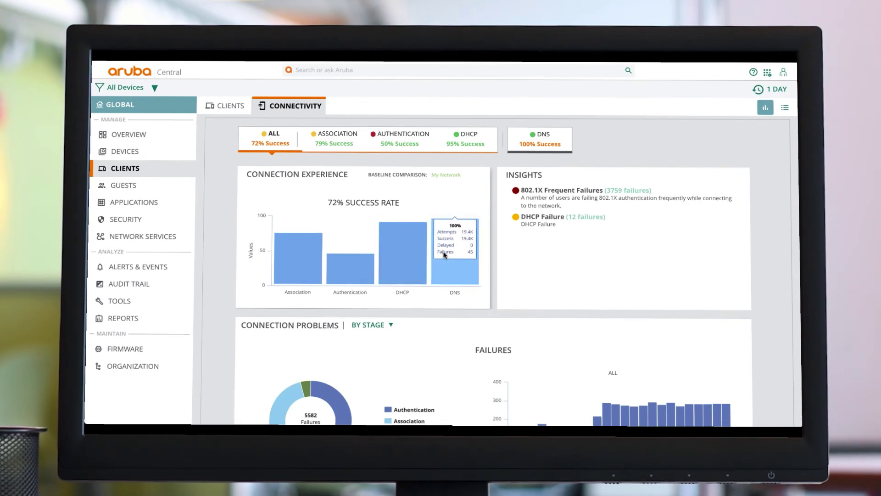
scroll(443, 255, "down", 3)
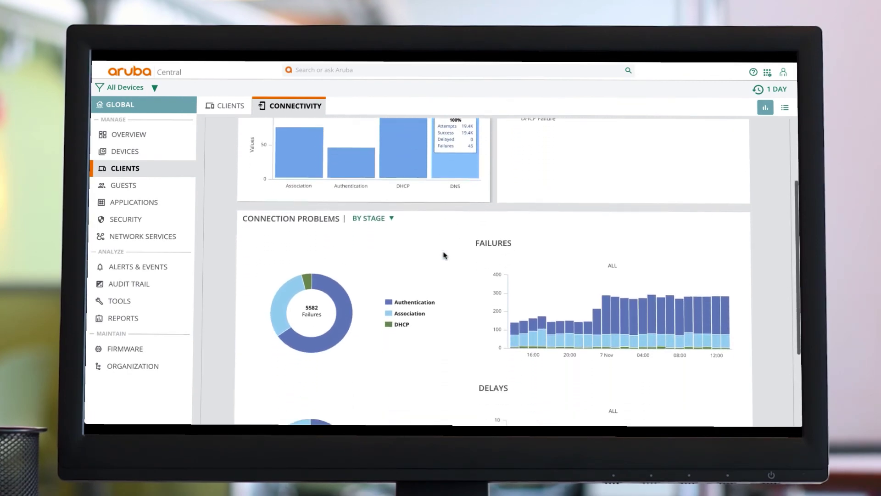
scroll(444, 255, "down", 1)
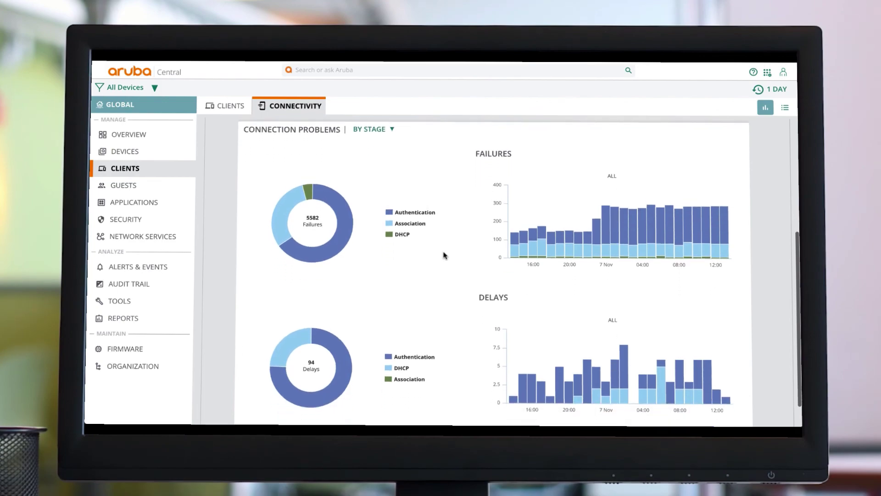